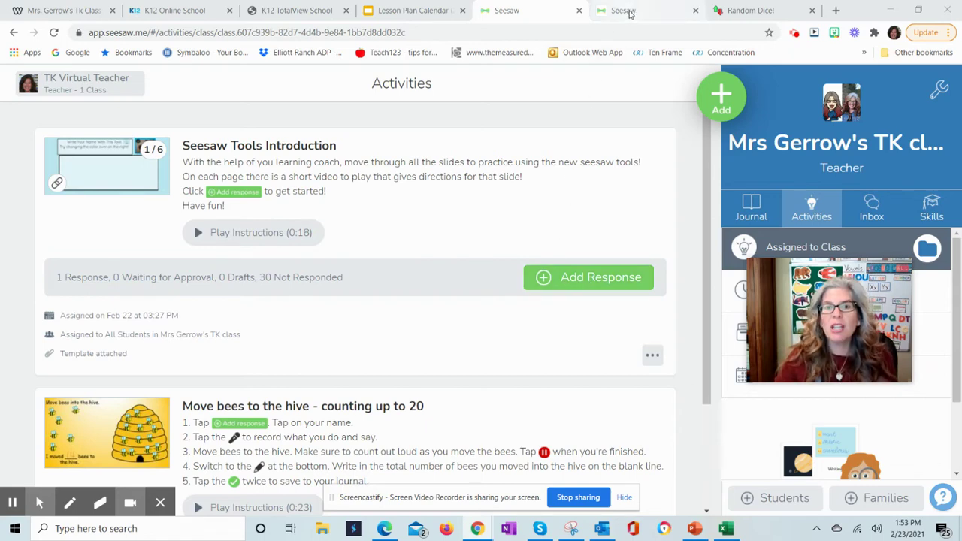
# - Open the activity draft in the other Seesaw tab and hide the screen-sharing bar
pyautogui.moveTo(630, 13)
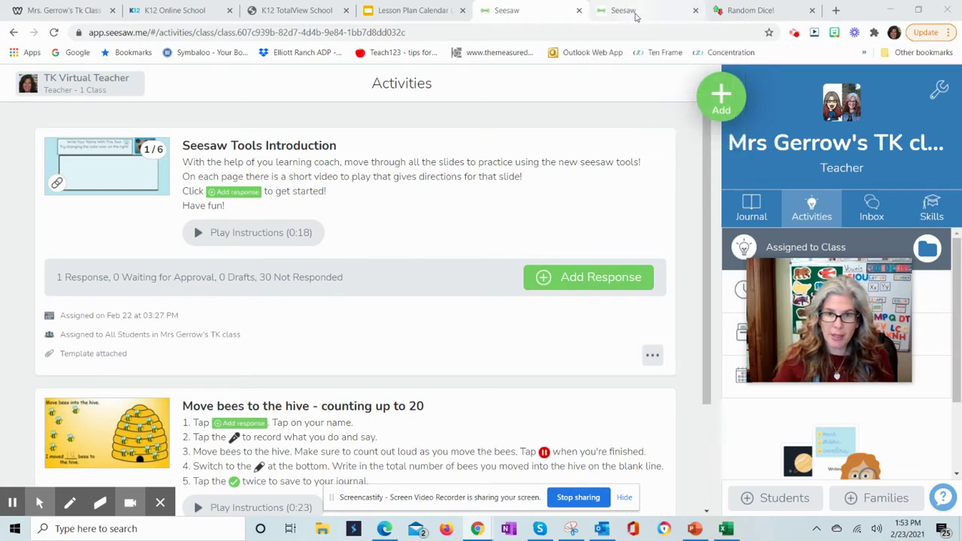
pyautogui.click(635, 17)
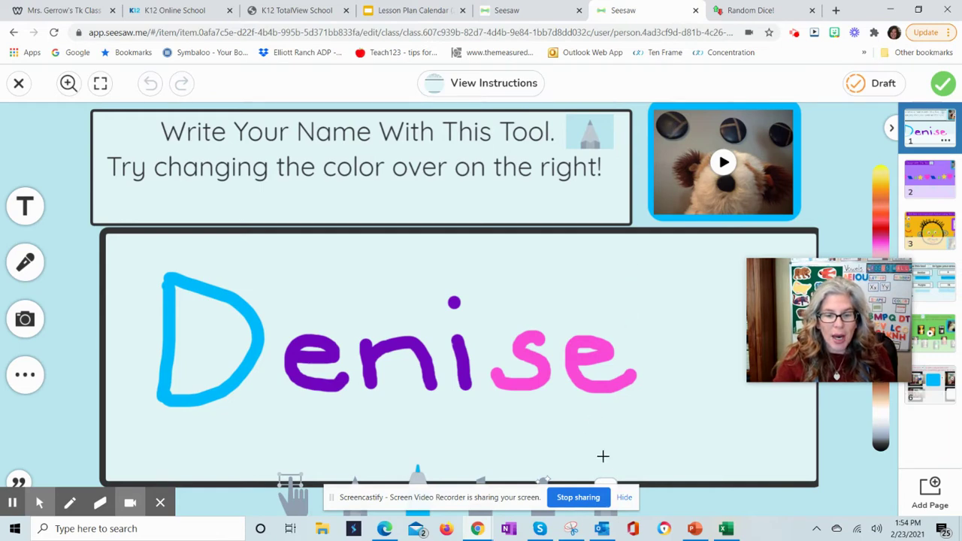
pyautogui.click(625, 499)
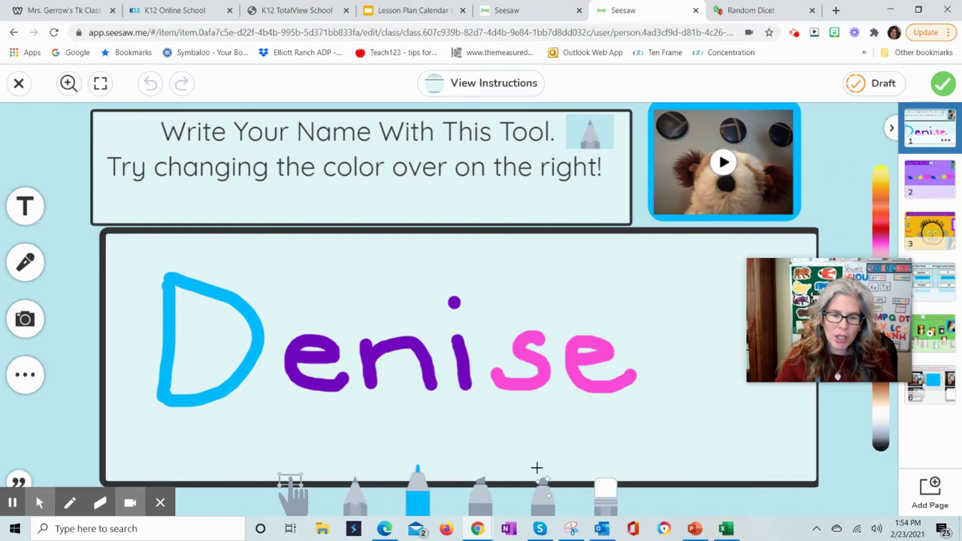
# - Draw a heart after the written name with a thin red marker
pyautogui.click(417, 481)
pyautogui.click(374, 432)
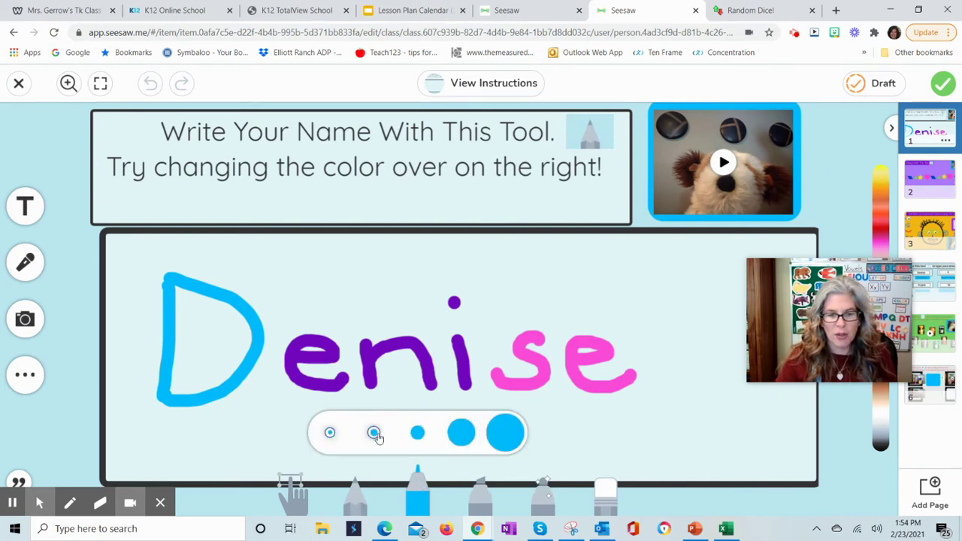
pyautogui.click(880, 224)
pyautogui.moveTo(678, 315)
pyautogui.mouseDown()
pyautogui.moveTo(684, 352)
pyautogui.moveTo(683, 305)
pyautogui.moveTo(699, 343)
pyautogui.moveTo(692, 365)
pyautogui.mouseUp()
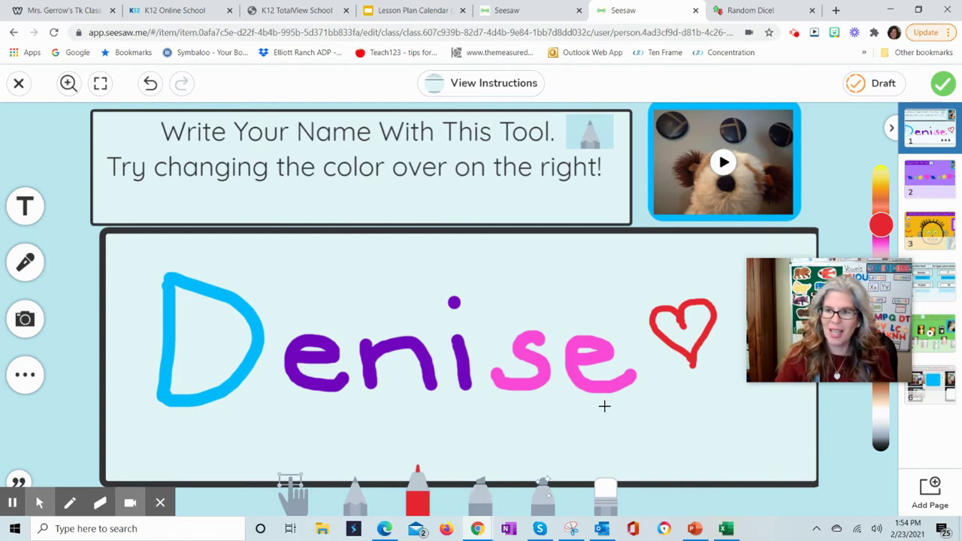
# - On page 2, add a thought cloud shape and move it up beside the video
pyautogui.click(934, 187)
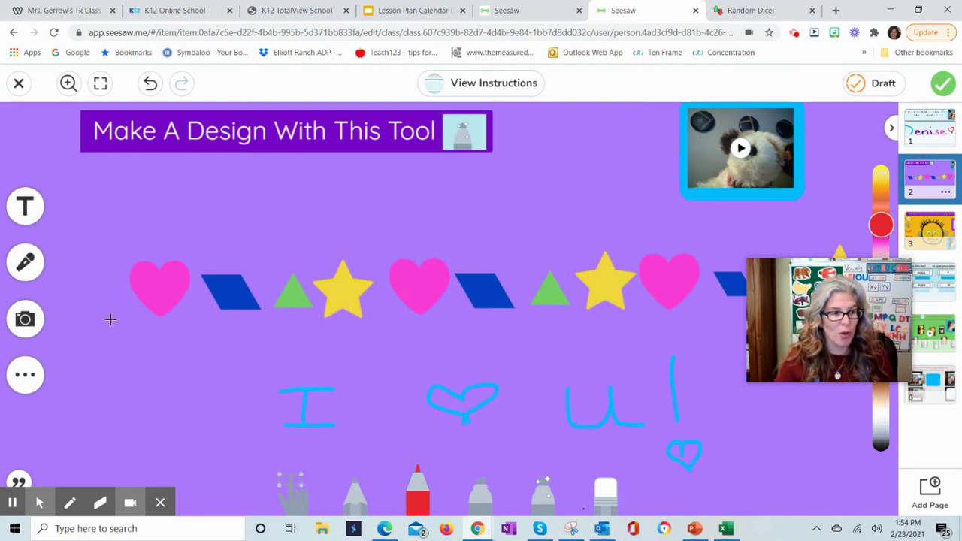
pyautogui.click(25, 375)
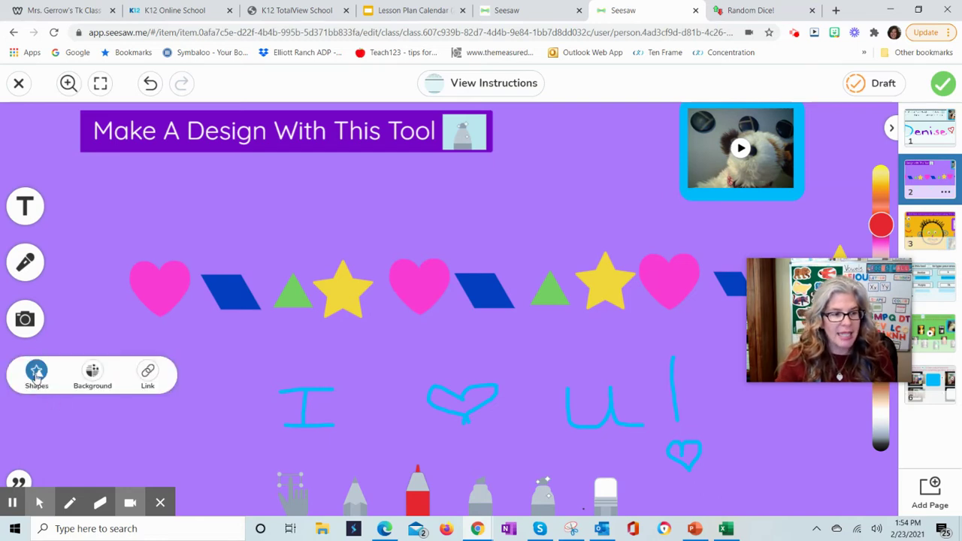
pyautogui.click(35, 373)
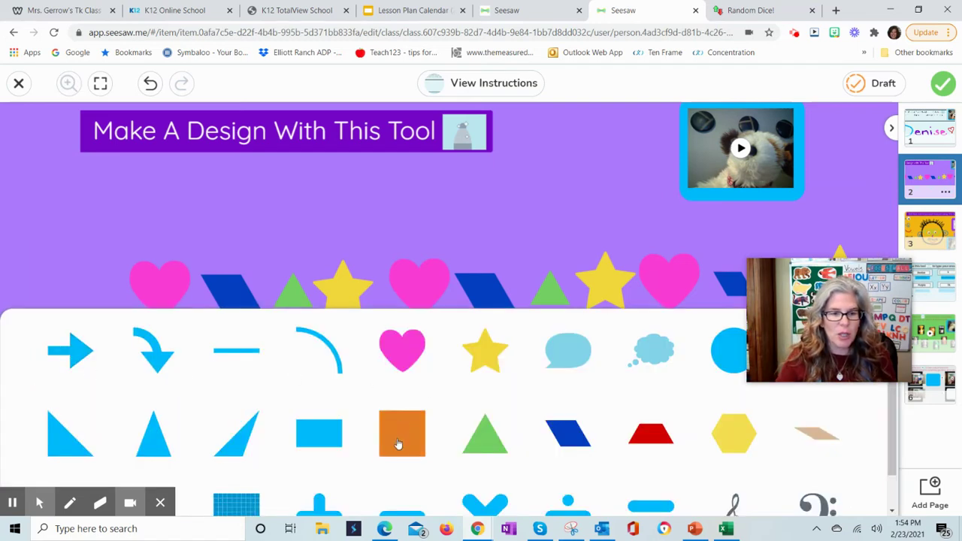
pyautogui.click(653, 349)
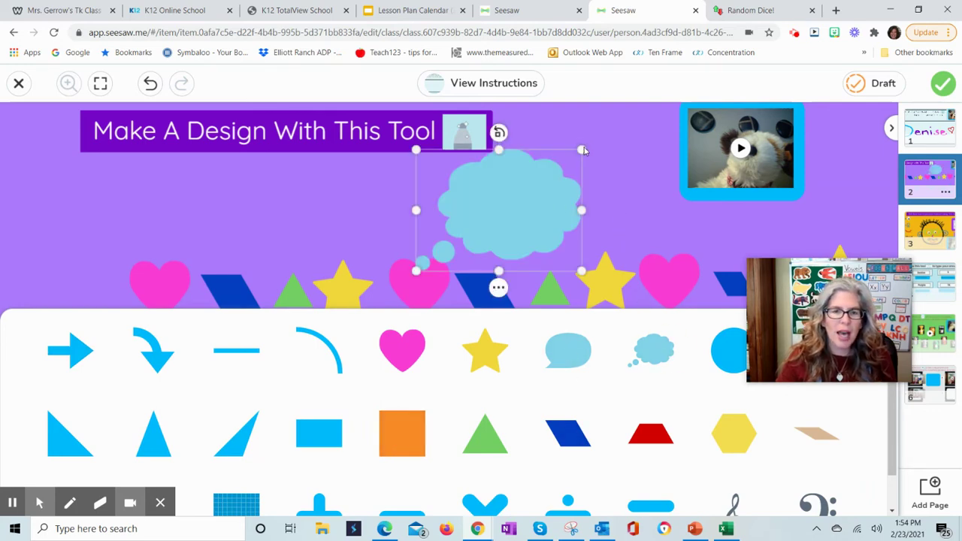
pyautogui.click(601, 183)
pyautogui.moveTo(538, 200); pyautogui.dragTo(628, 164)
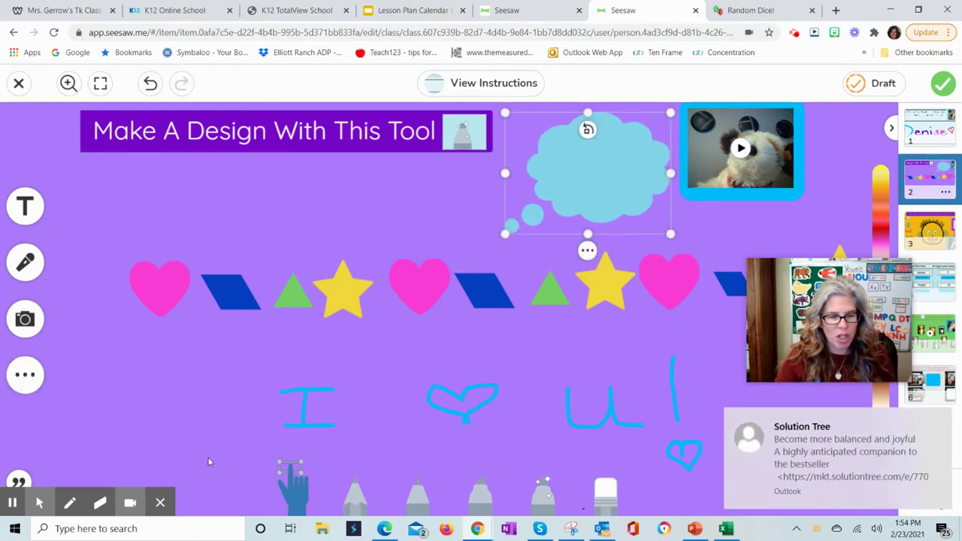
# - Draw a red pencil line under the handwritten 'I ♥ u!' message
pyautogui.click(355, 488)
pyautogui.click(879, 221)
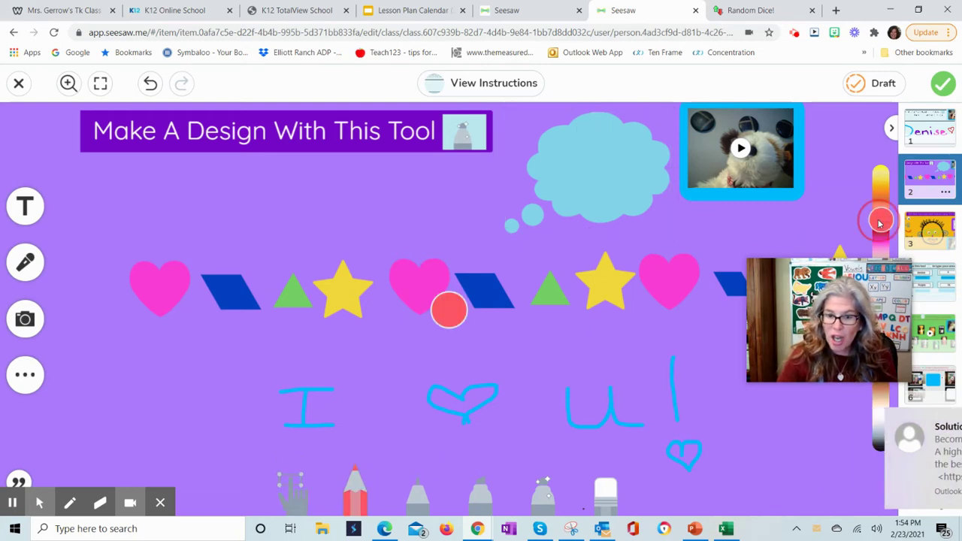
pyautogui.moveTo(315, 450); pyautogui.dragTo(629, 440)
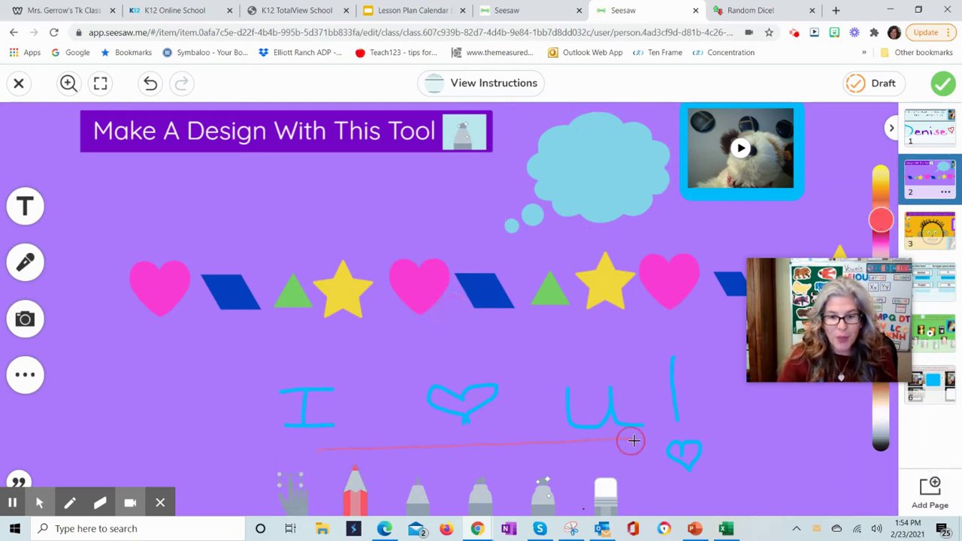
# - Go to page 3 and open the Random Dice website from the dice link
pyautogui.click(932, 233)
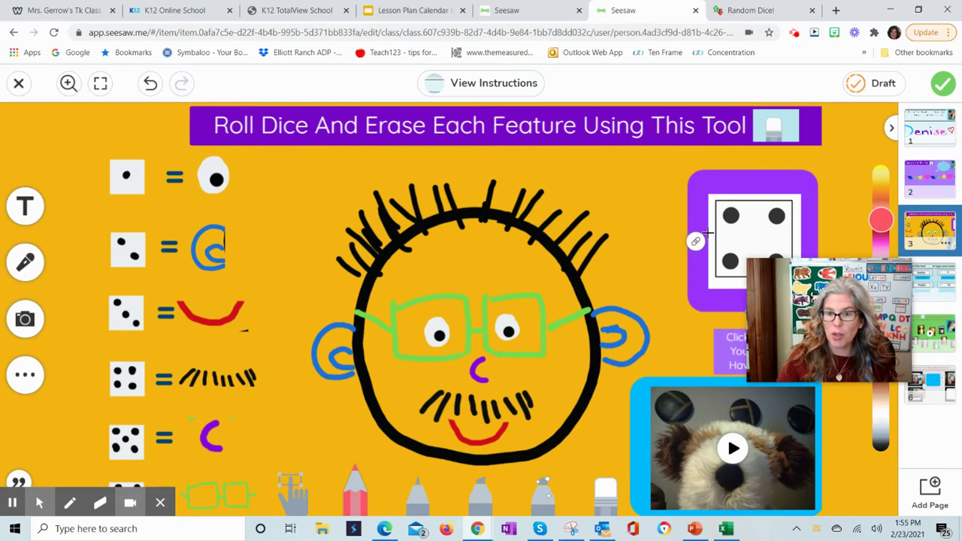
pyautogui.moveTo(695, 243)
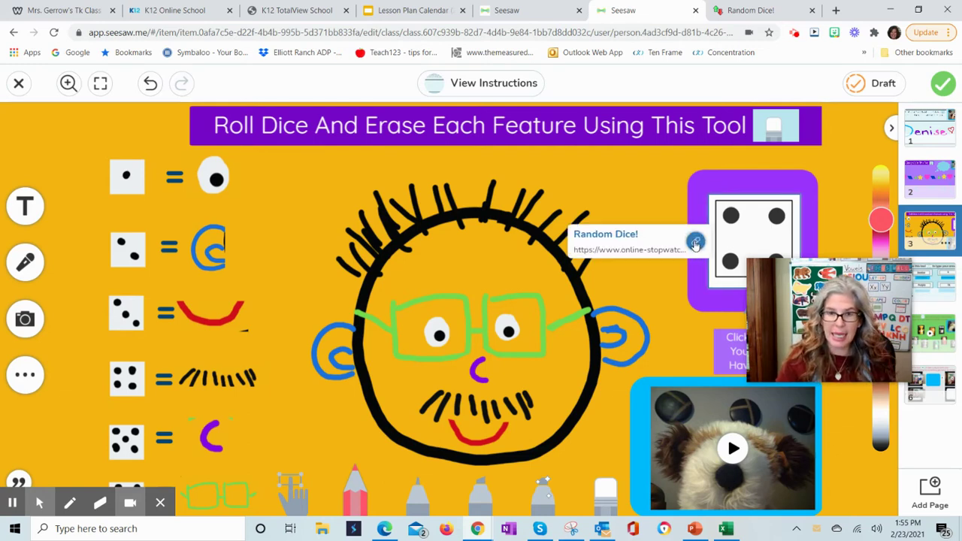
pyautogui.click(696, 243)
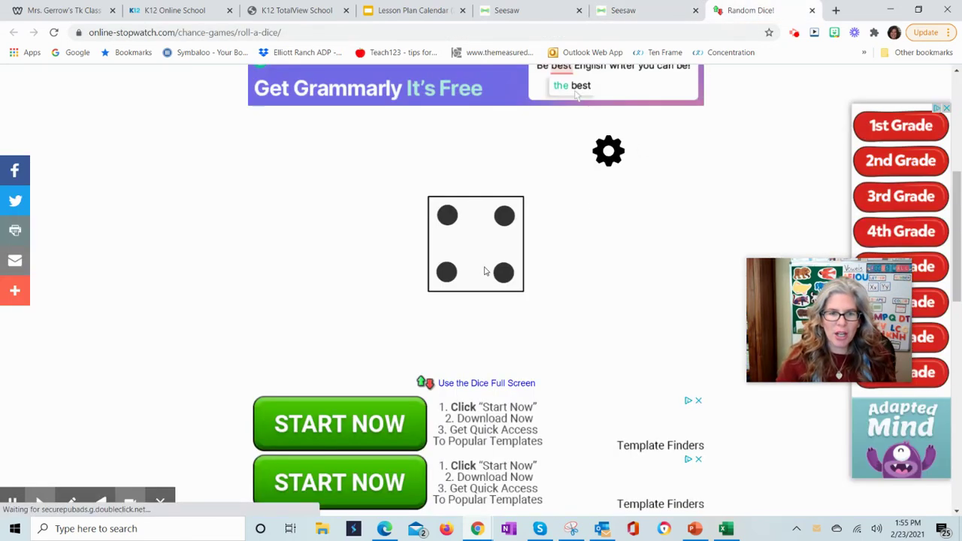
# - Roll the die to a three and return to the Seesaw face page
pyautogui.click(483, 268)
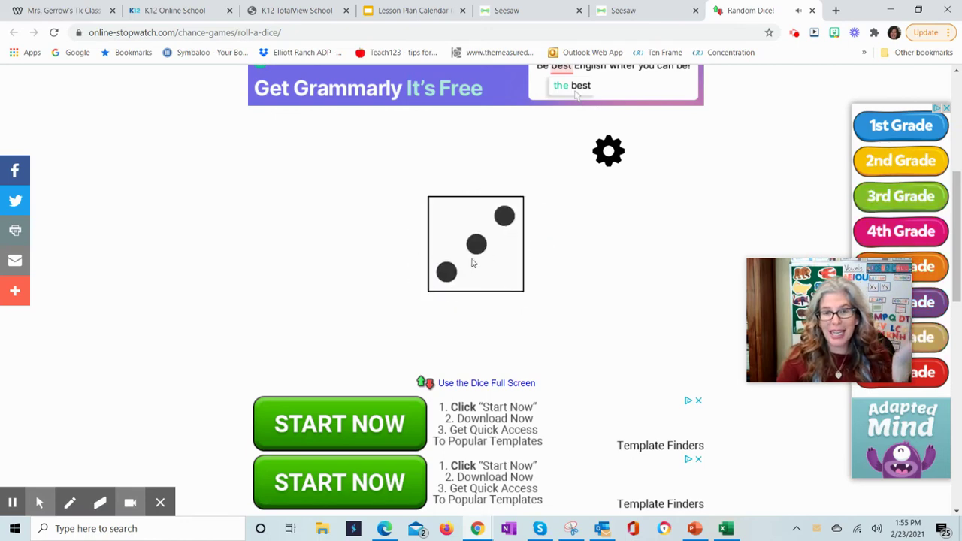
pyautogui.click(628, 9)
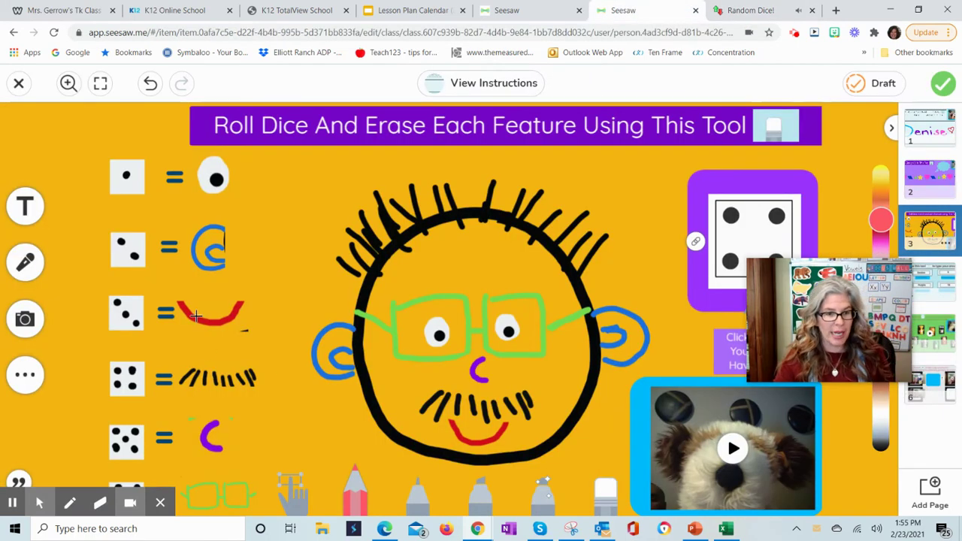
# - Erase the red mouth from the face, then roll the dice again to a six
pyautogui.click(605, 488)
pyautogui.moveTo(504, 423); pyautogui.dragTo(449, 427)
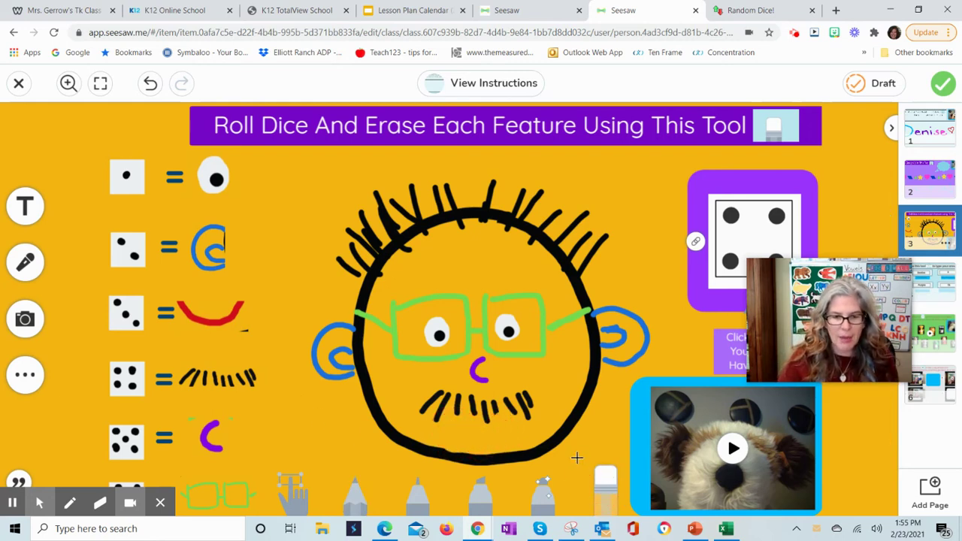
pyautogui.moveTo(701, 250)
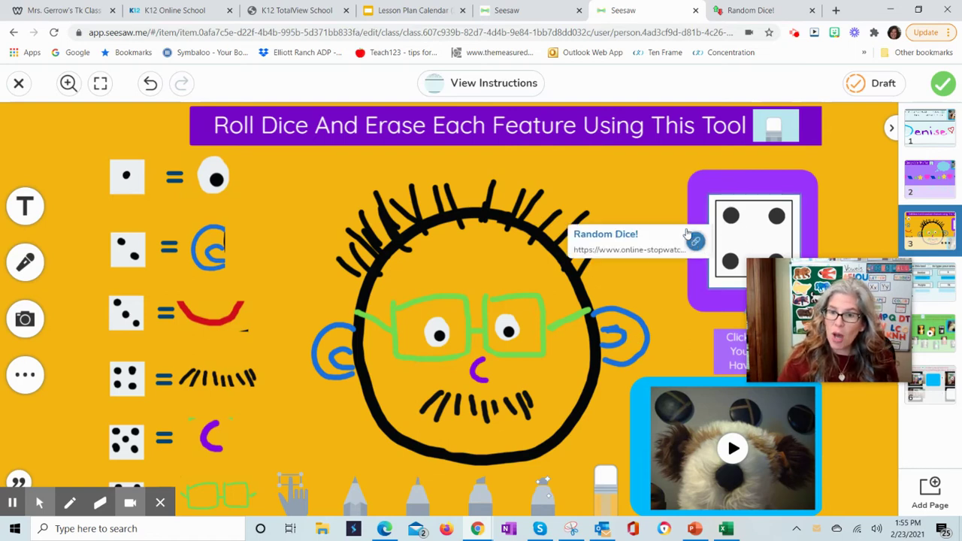
pyautogui.click(749, 10)
pyautogui.click(497, 244)
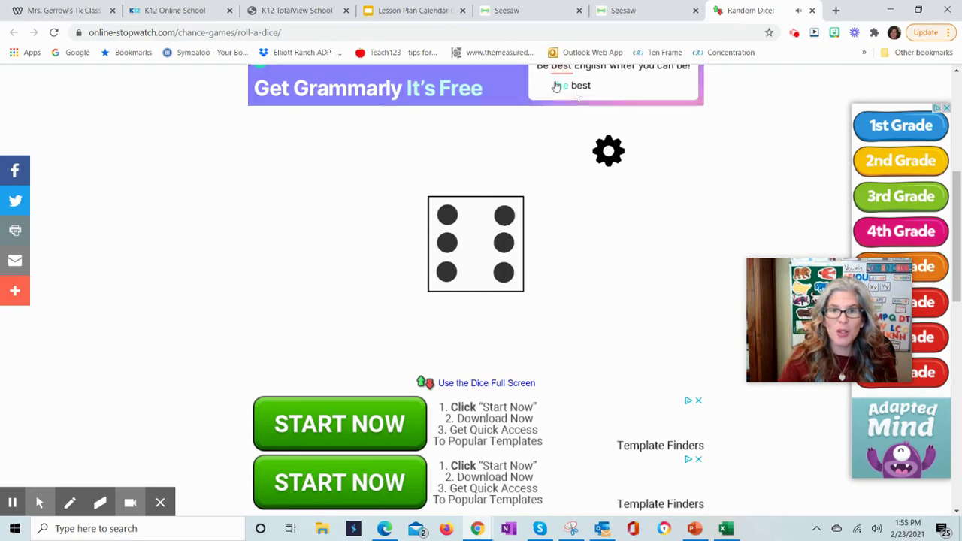
pyautogui.click(637, 11)
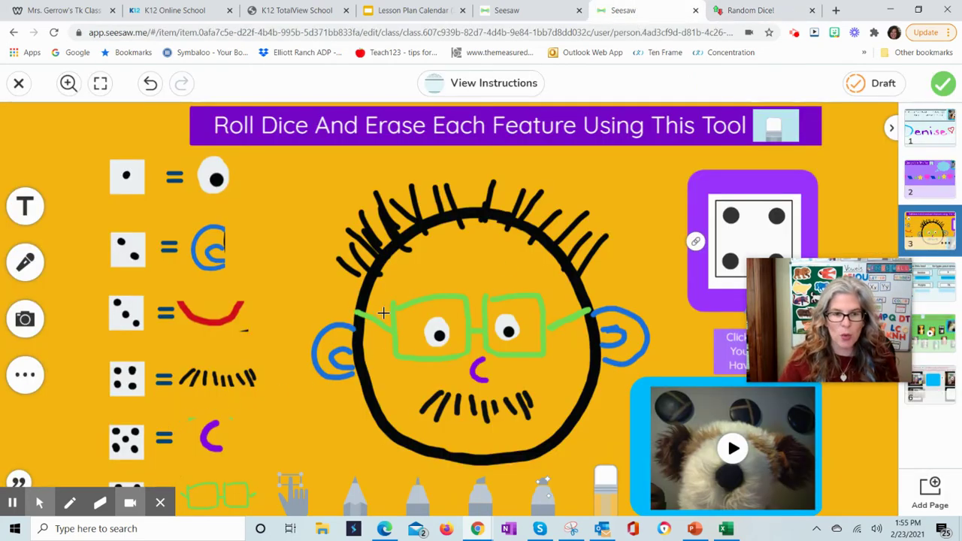
# - Erase the green glasses from the face with the eraser
pyautogui.click(610, 482)
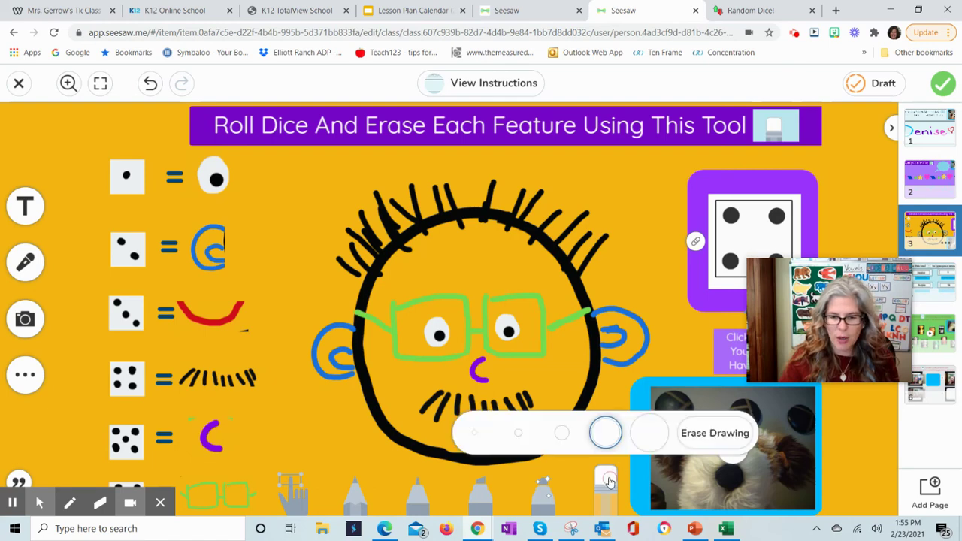
pyautogui.moveTo(395, 311)
pyautogui.mouseDown()
pyautogui.moveTo(393, 350)
pyautogui.moveTo(367, 316)
pyautogui.moveTo(457, 294)
pyautogui.moveTo(470, 337)
pyautogui.moveTo(444, 351)
pyautogui.moveTo(451, 354)
pyautogui.moveTo(516, 294)
pyautogui.moveTo(541, 315)
pyautogui.moveTo(510, 353)
pyautogui.moveTo(586, 311)
pyautogui.mouseUp()
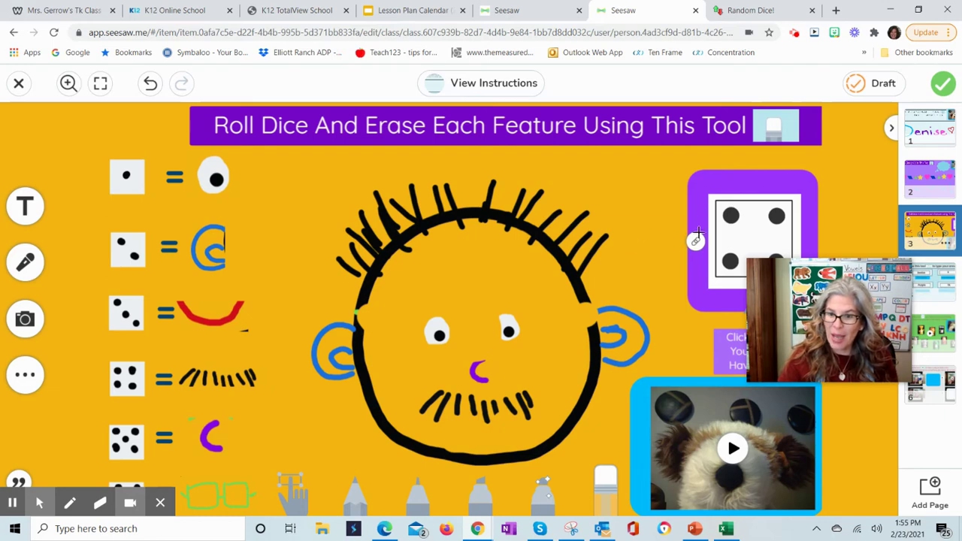
pyautogui.moveTo(693, 242)
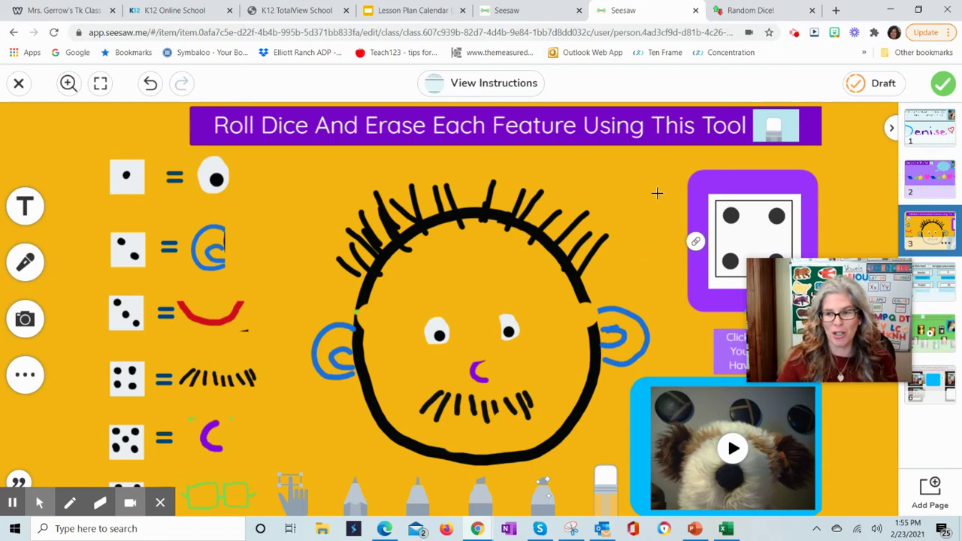
# - On the typing page, add a text box with the student's last name beneath First Name
pyautogui.click(934, 289)
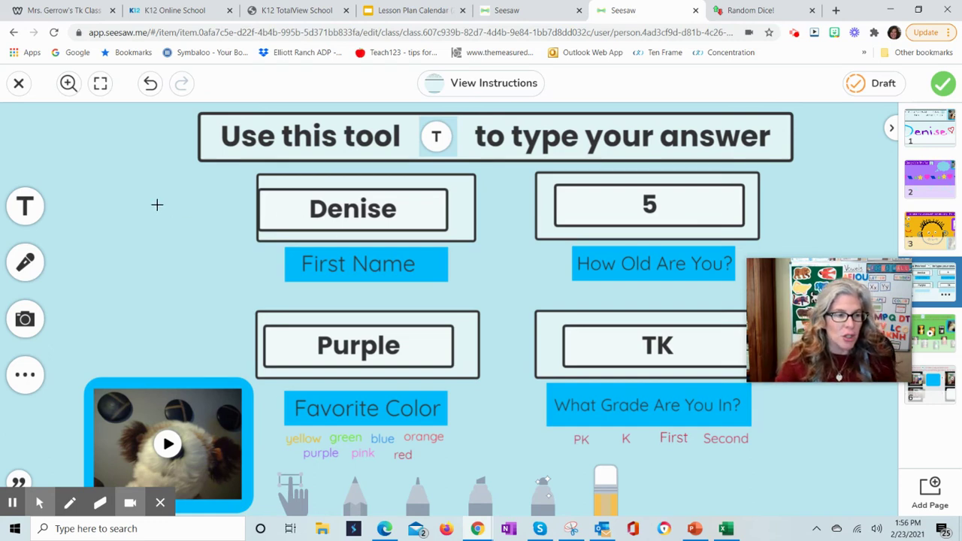
pyautogui.click(25, 207)
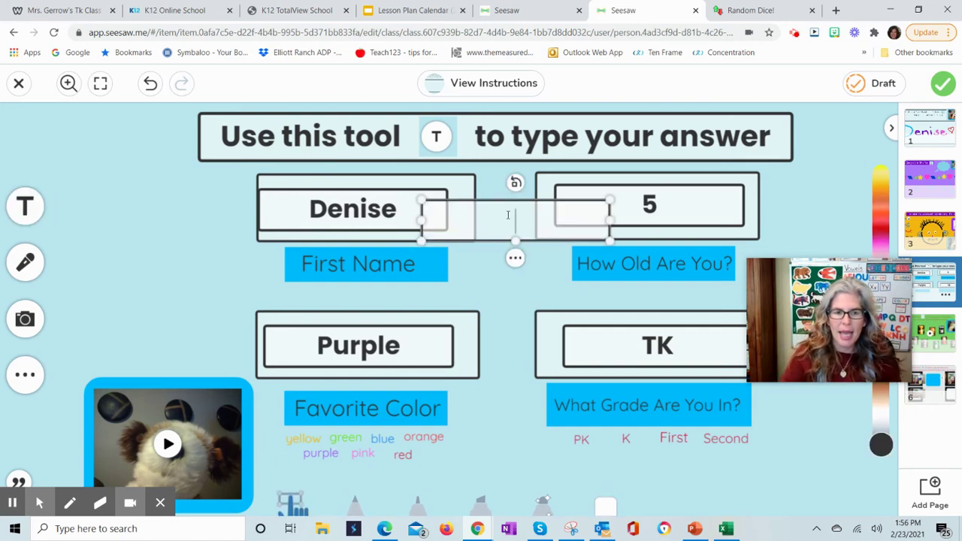
pyautogui.write('Gerrow')
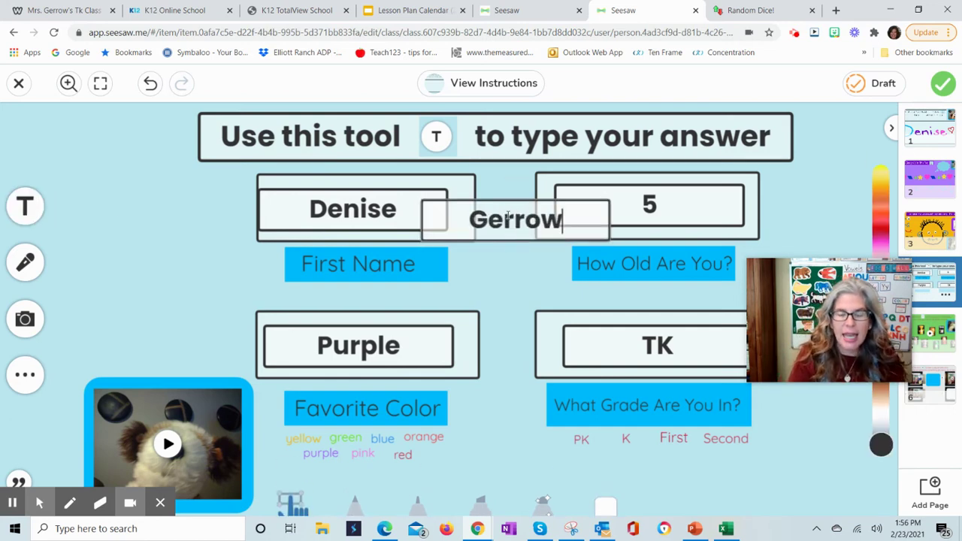
pyautogui.moveTo(529, 204); pyautogui.dragTo(372, 269)
pyautogui.click(476, 230)
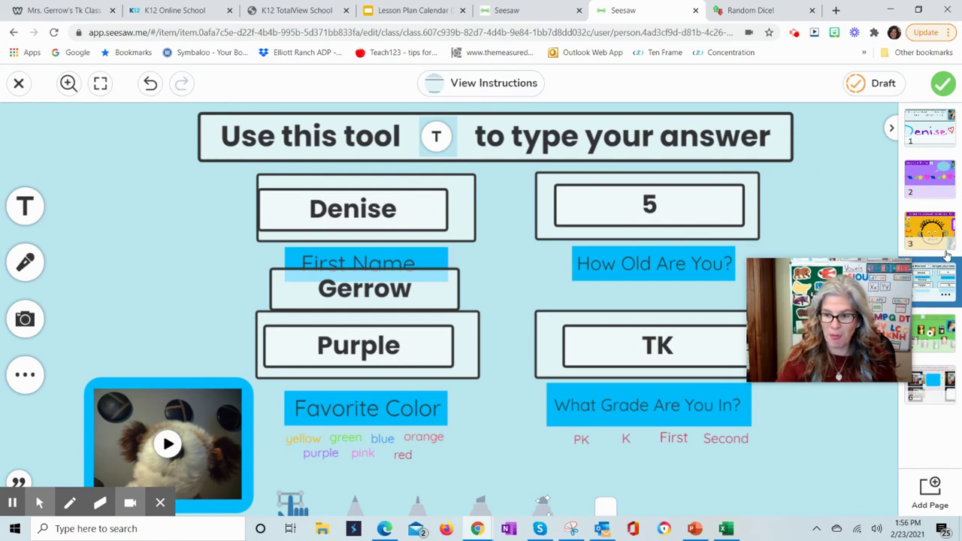
# - Visit page 5's animal recording, dismiss the re-record prompt, and go to page 6
pyautogui.click(940, 338)
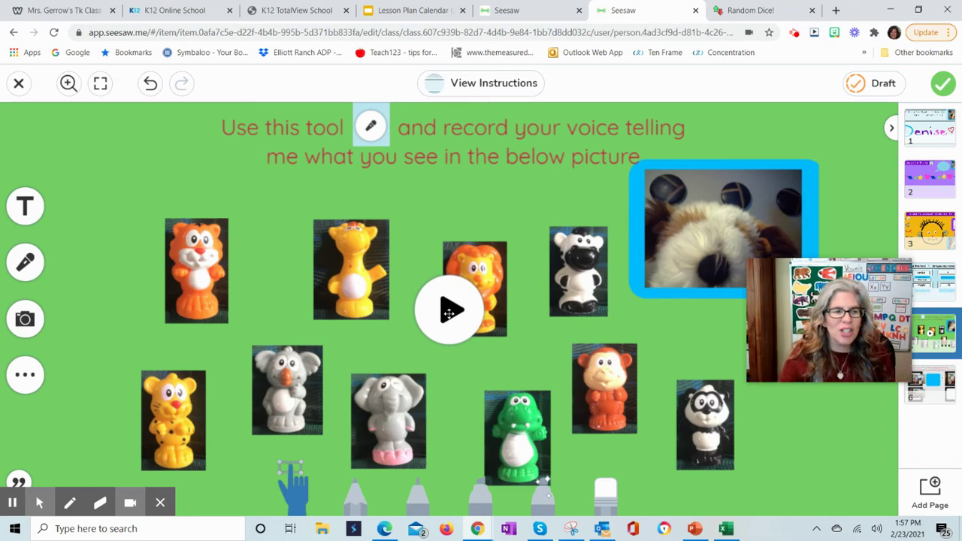
pyautogui.click(25, 263)
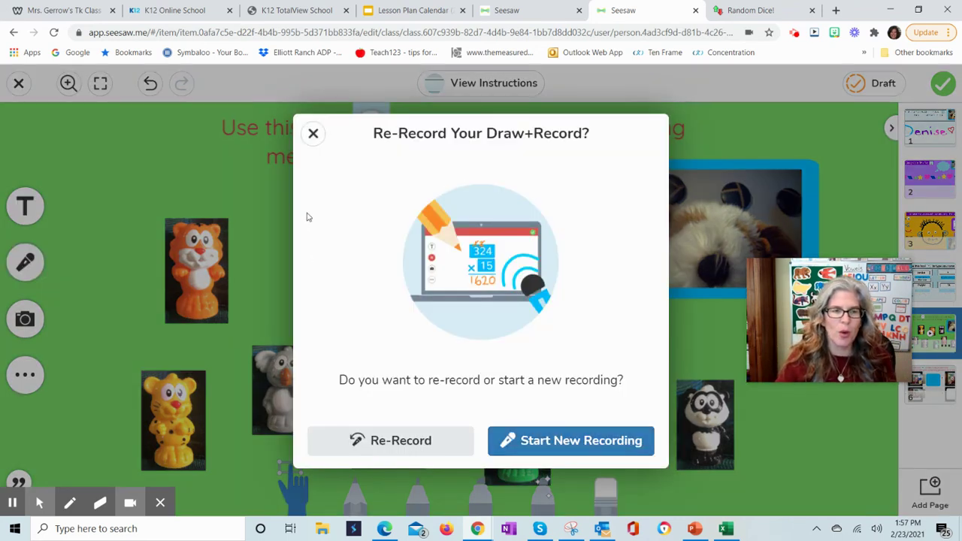
pyautogui.click(314, 133)
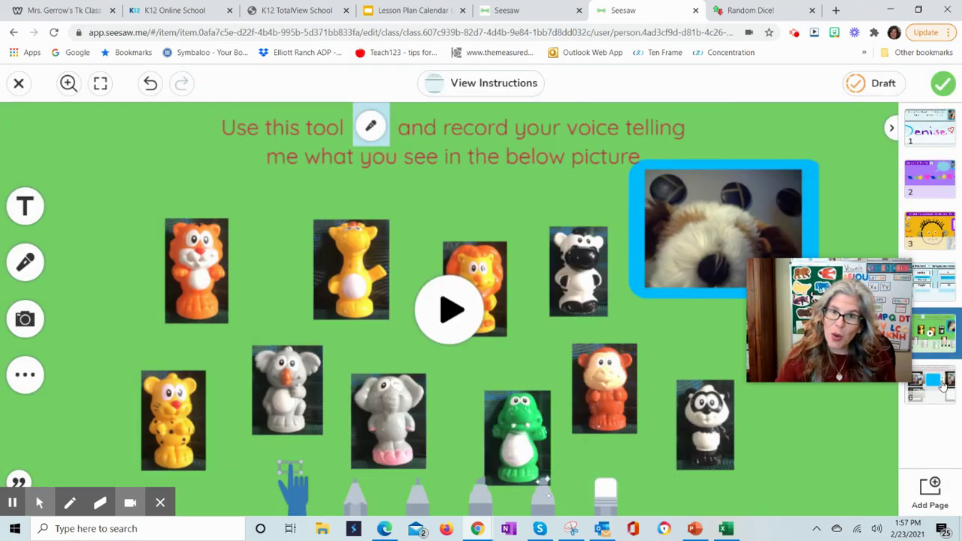
pyautogui.click(944, 385)
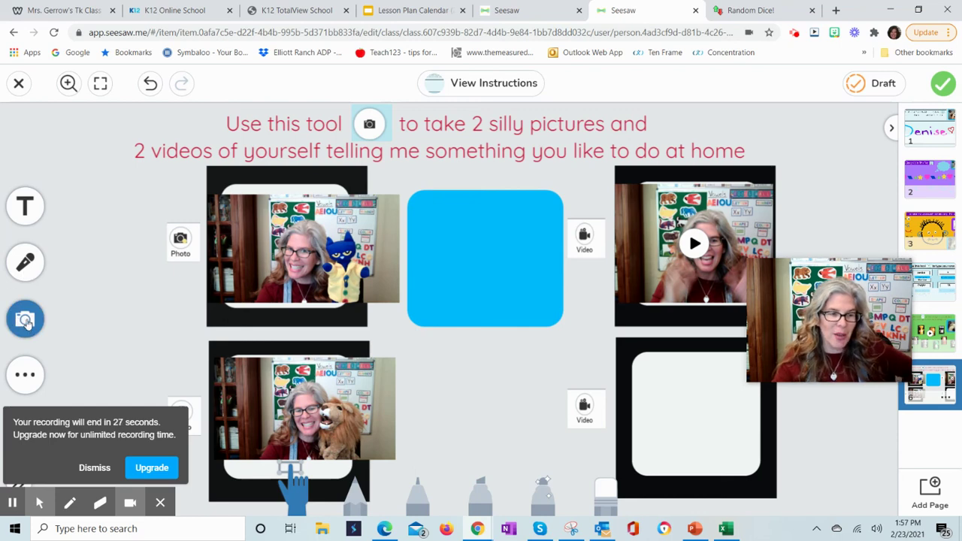
# - View the Photo/Video/Upload options, then submit the activity with the green check
pyautogui.click(26, 322)
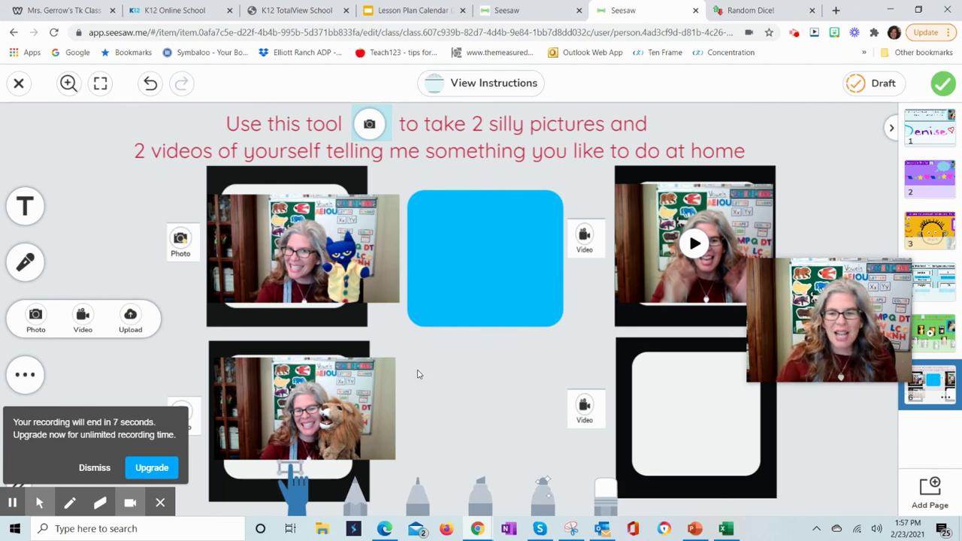
pyautogui.click(943, 83)
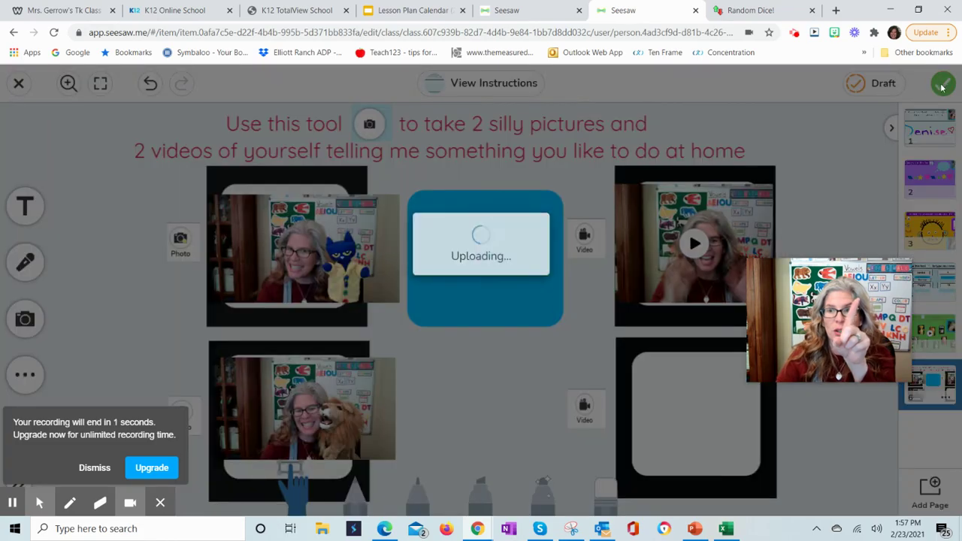